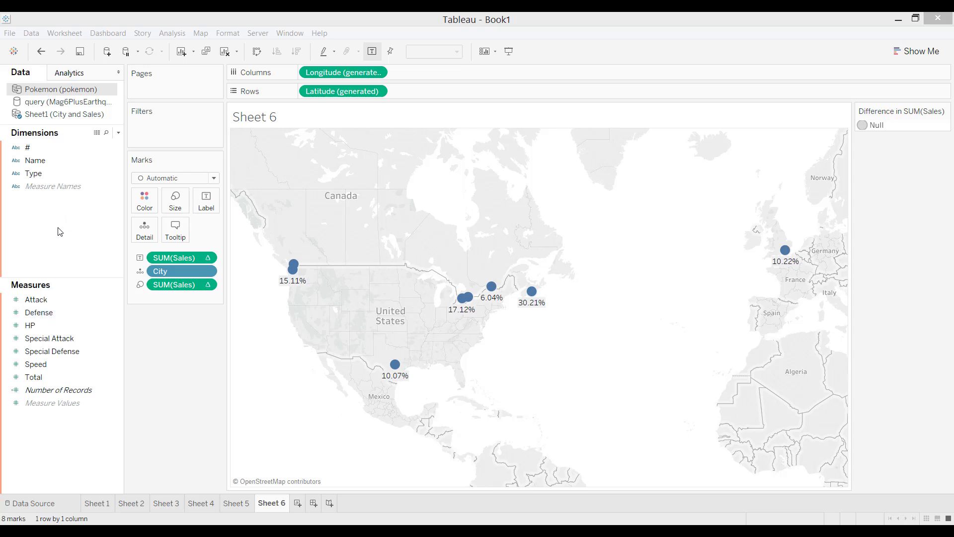
Switch the Data pane to the Sheet1 (City and Sales) data source.
click(55, 115)
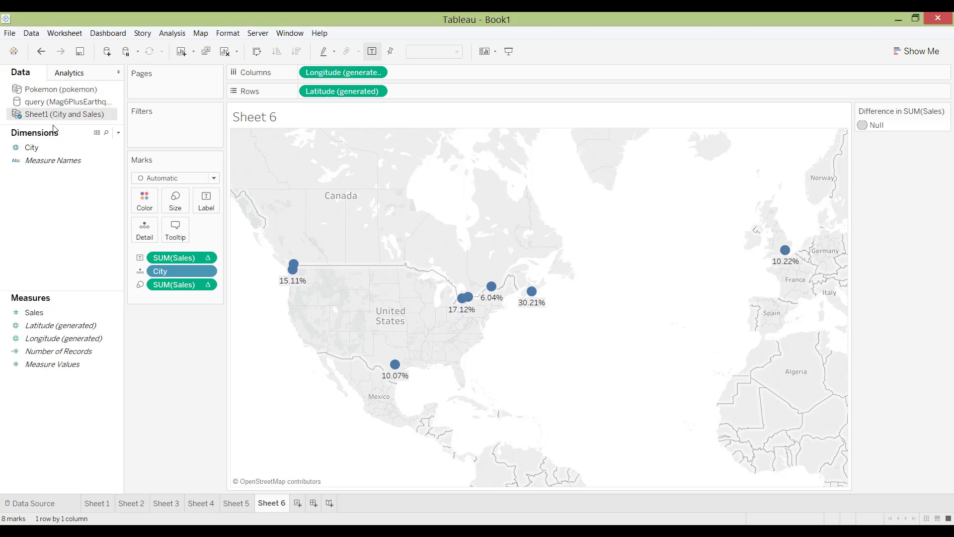
Create a calculated field from the Sales measure and name it 'Sales x 2'.
right_click(38, 318)
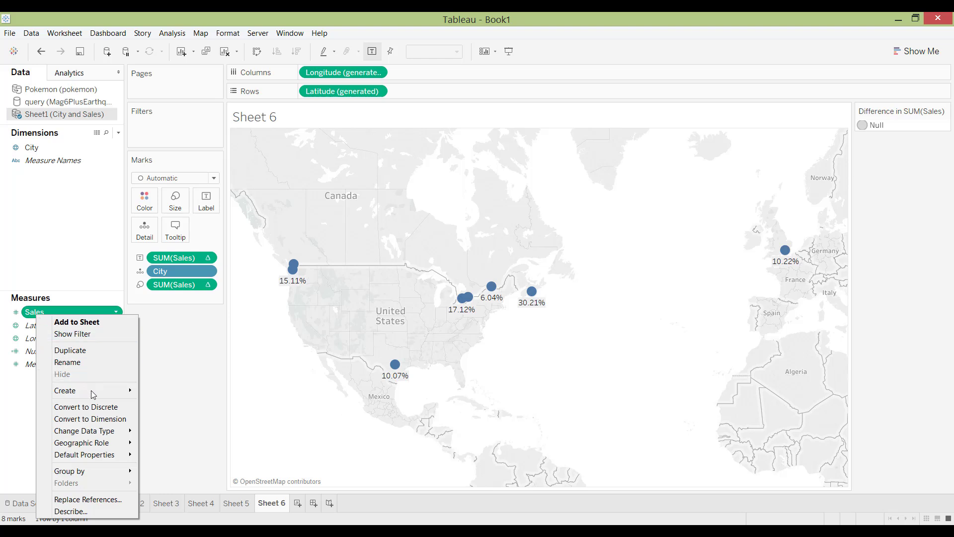
mouse_move(93, 392)
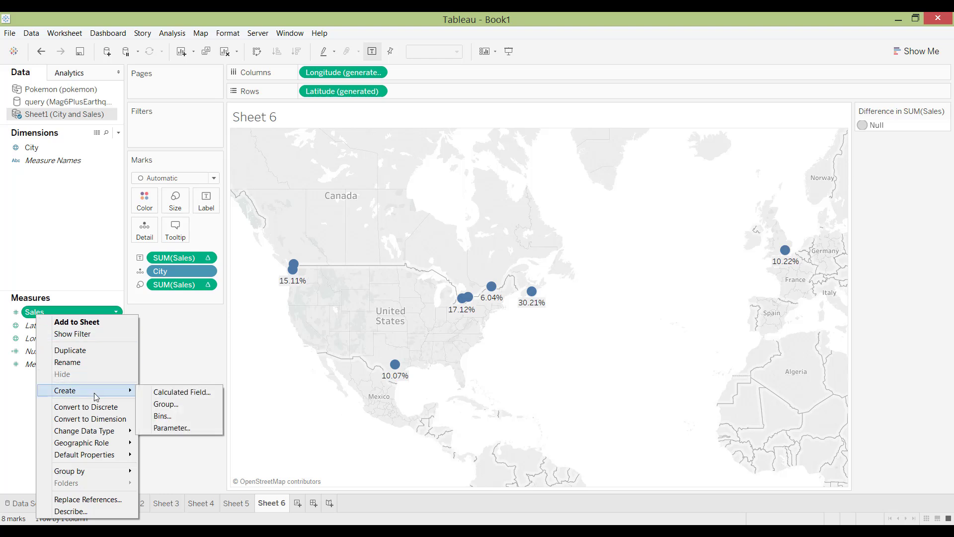
click(157, 395)
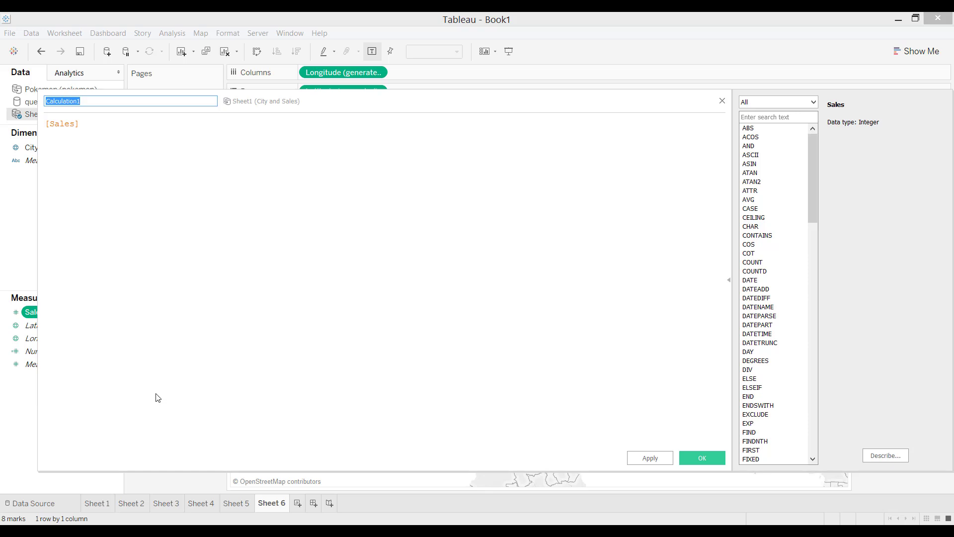
drag(363, 102, 385, 95)
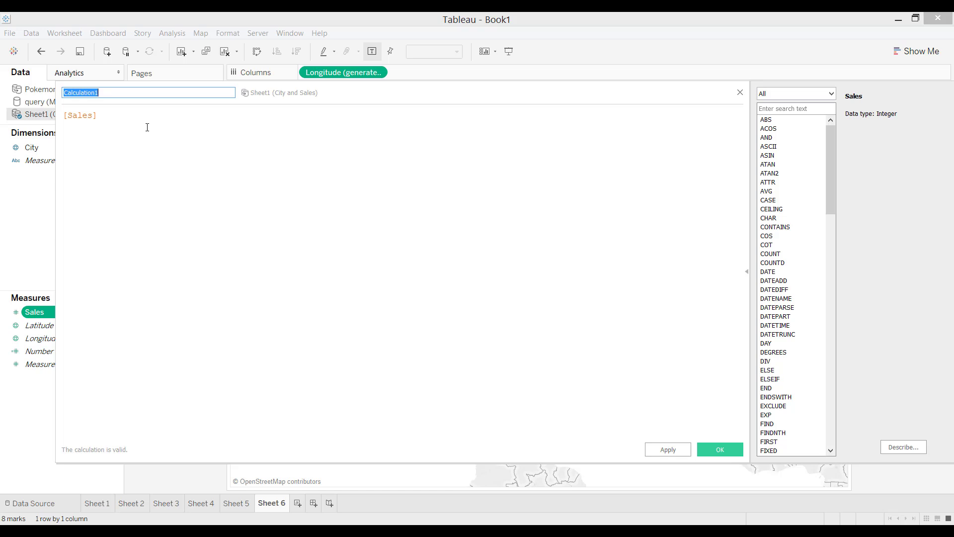
text(Sales x 2)
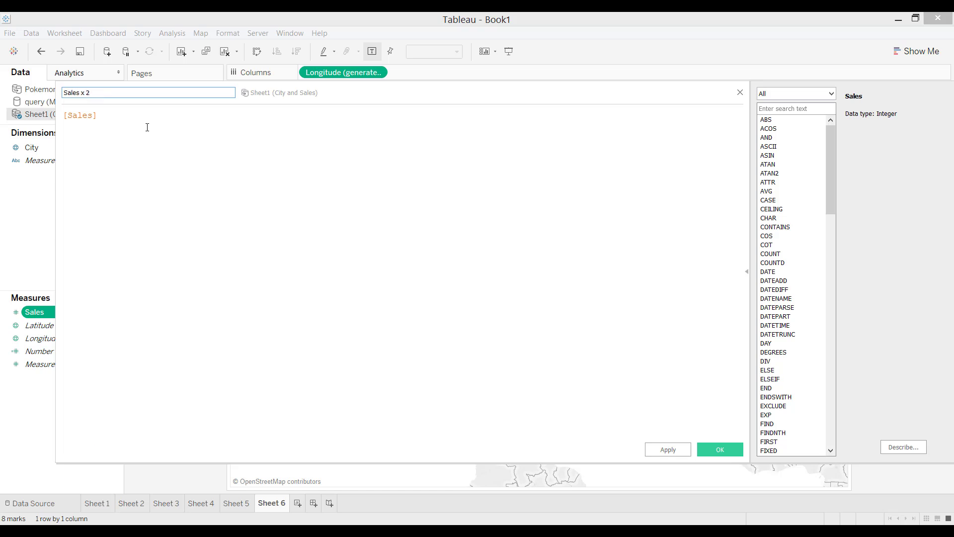
click(118, 116)
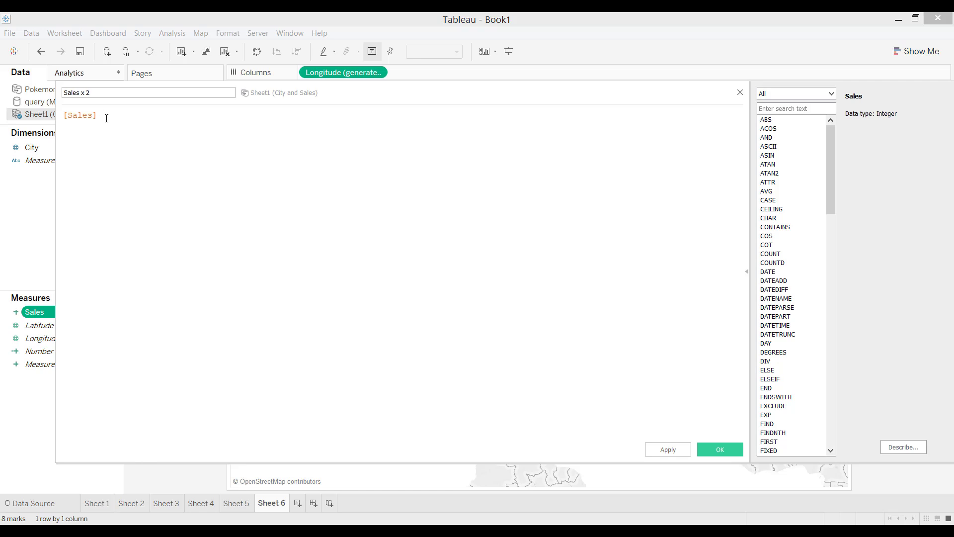
Add a multiplier after [Sales] in the formula, trying both x and * operators.
text(x)
key(BackSpace)
key(BackSpace)
text(*)
click(103, 118)
key(BackSpace)
text(x2)
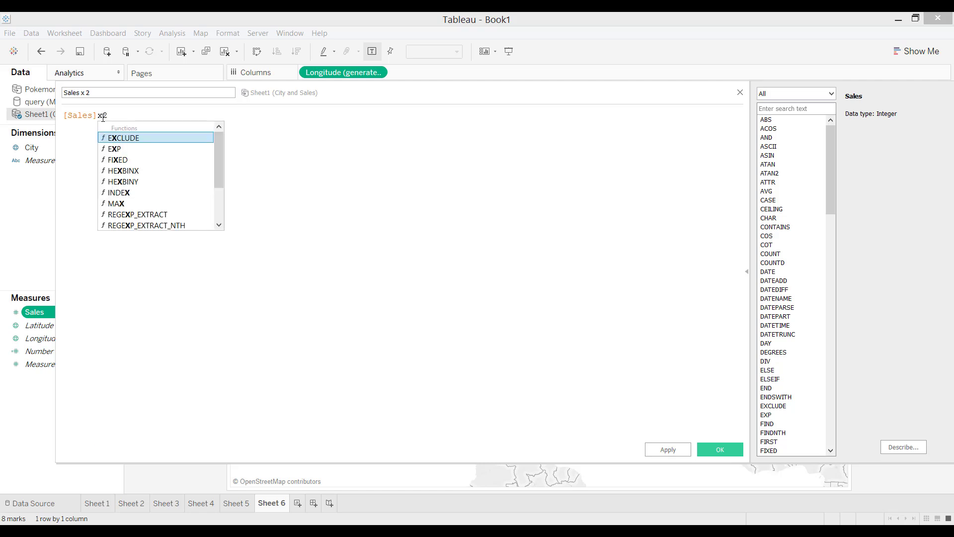
click(112, 118)
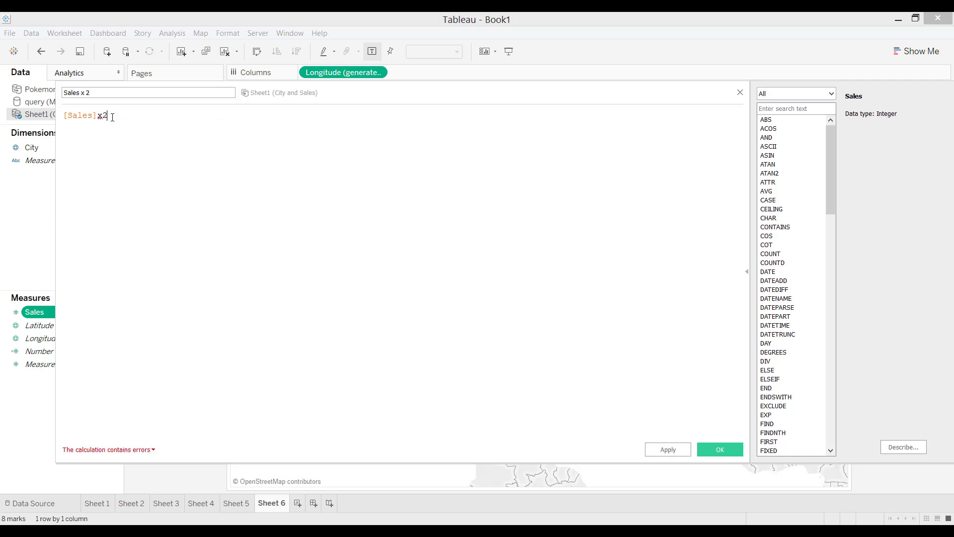
Check the formula error and replace x with * so the formula reads [Sales]*2.
click(130, 451)
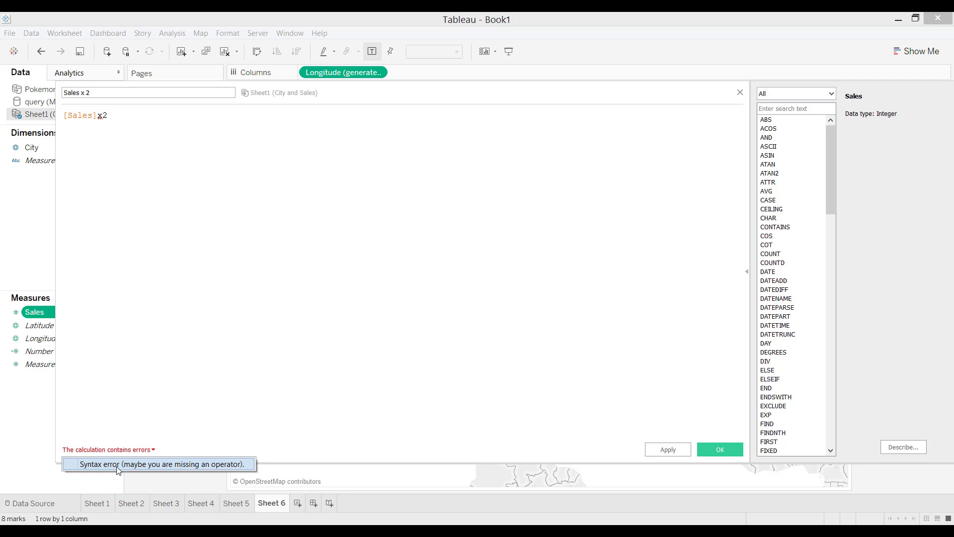
click(116, 466)
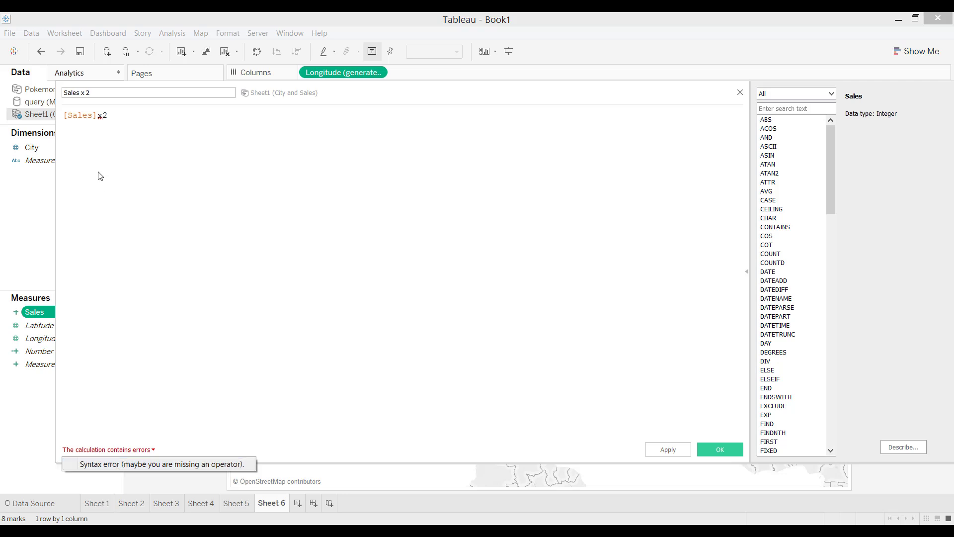
click(102, 116)
key(BackSpace)
text(*)
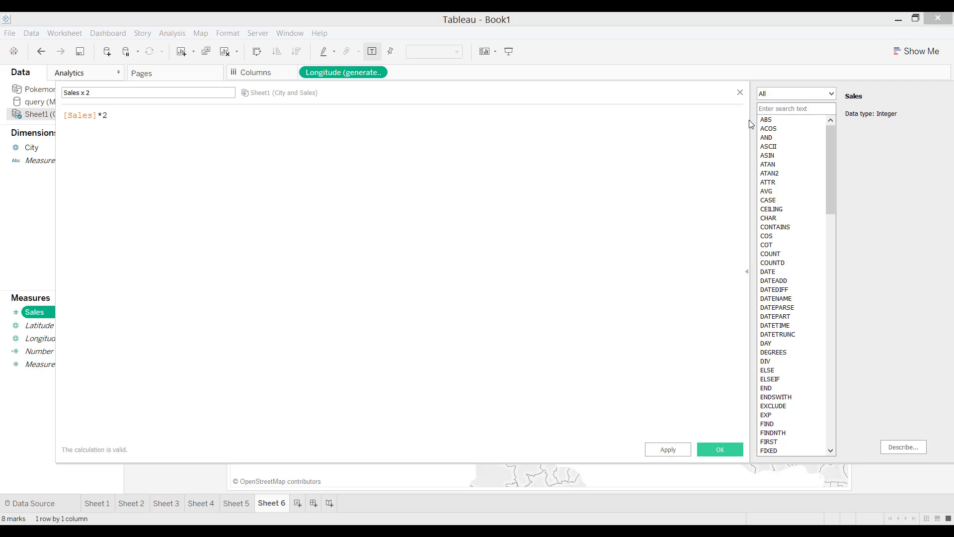
drag(769, 81, 771, 85)
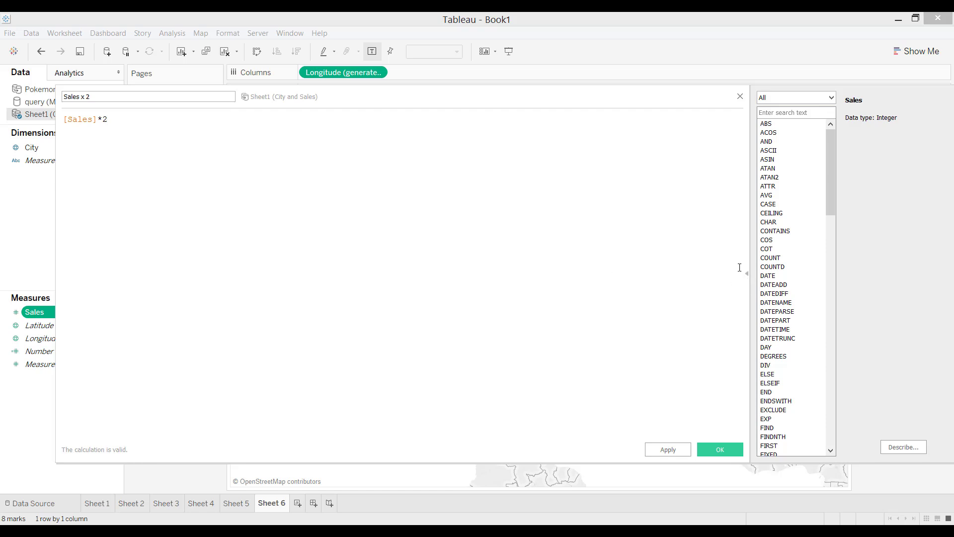
click(747, 274)
click(747, 274)
click(832, 97)
click(828, 118)
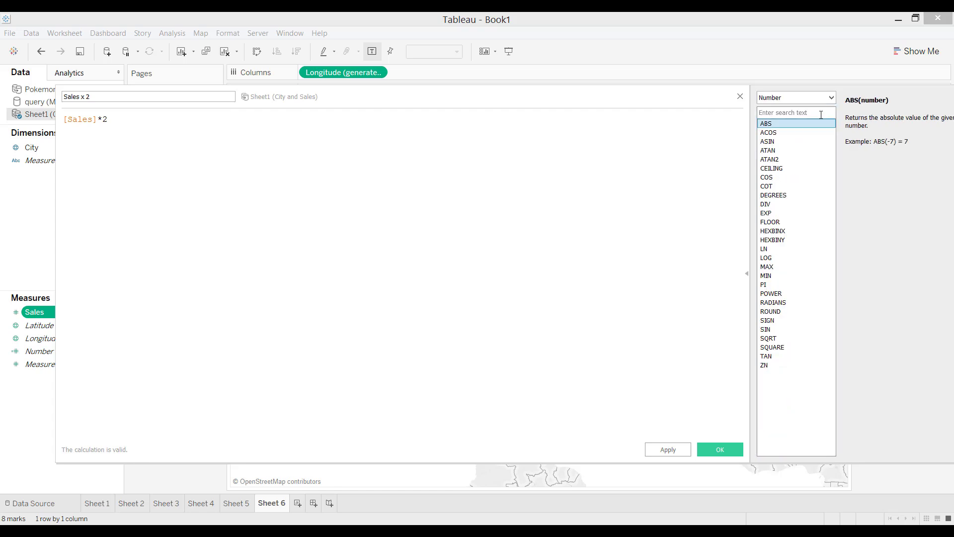
click(832, 98)
click(815, 126)
click(830, 99)
click(811, 134)
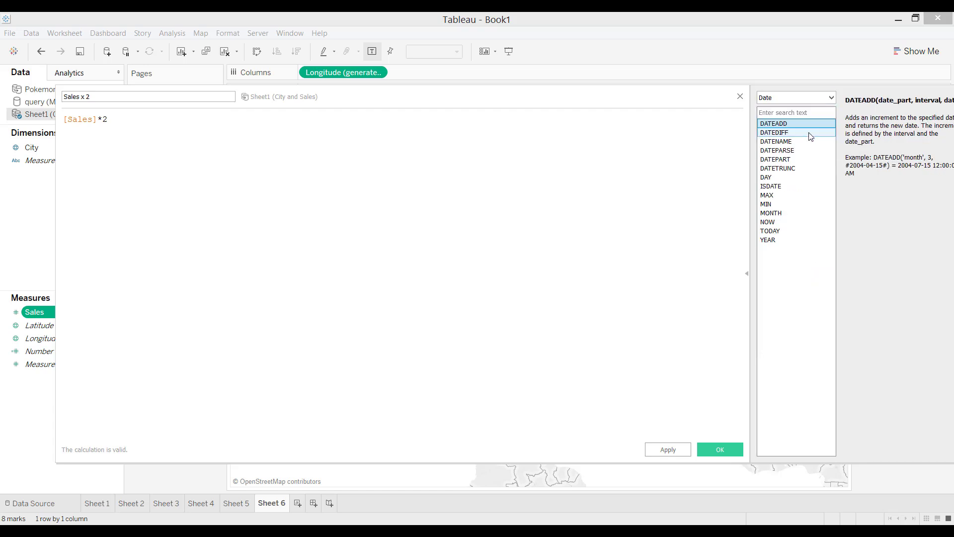
click(825, 100)
click(813, 142)
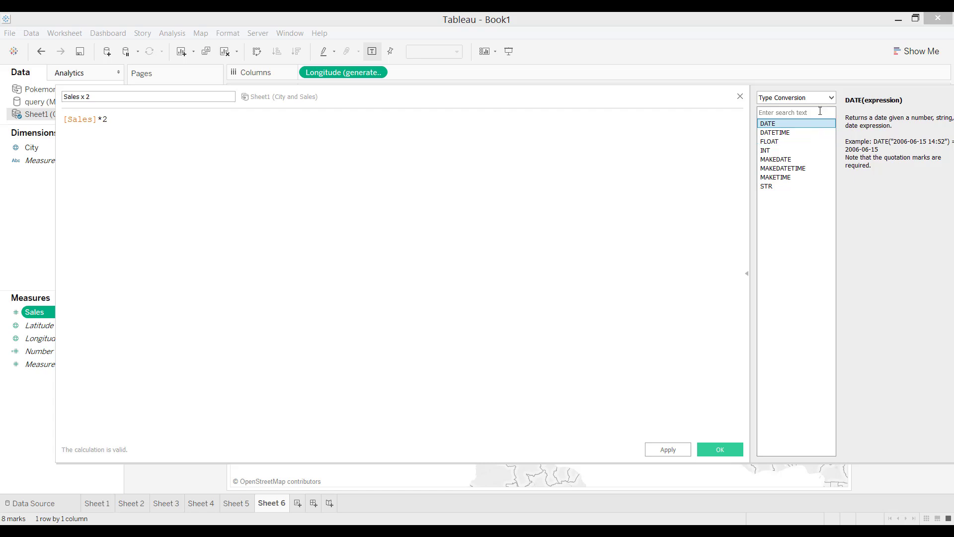
click(831, 99)
click(817, 109)
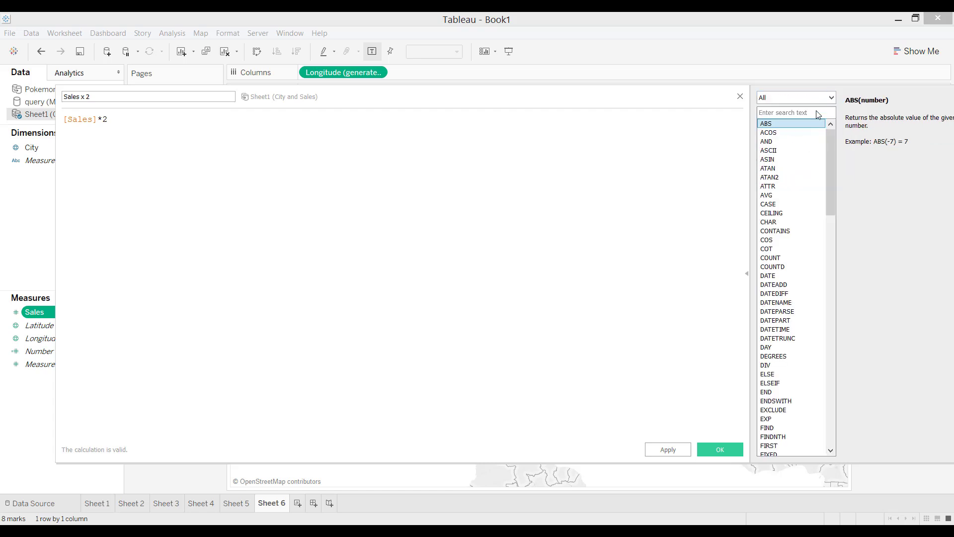
drag(698, 94, 589, 101)
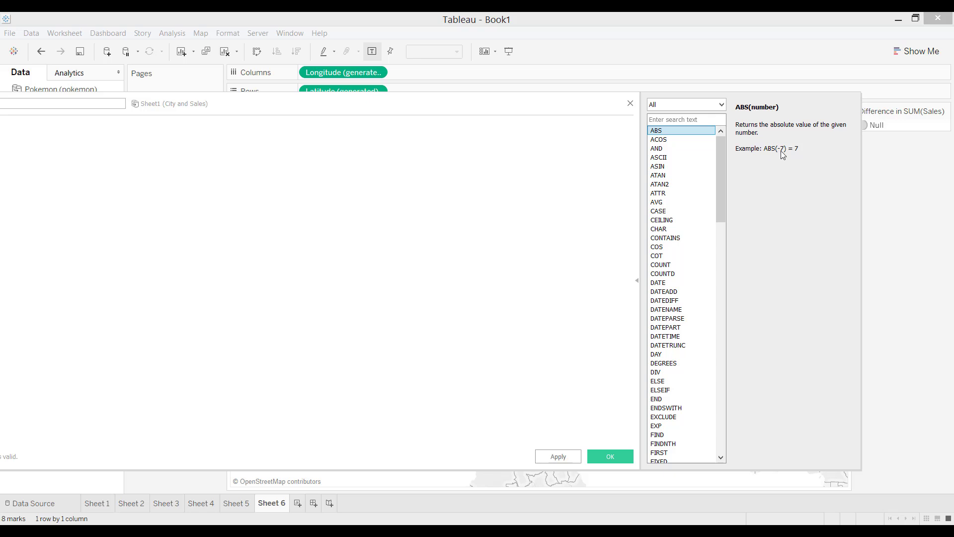
Read the descriptions of the AVG, DATEDIFF, DEGREES, CASE and COS functions.
click(665, 201)
click(655, 301)
click(677, 362)
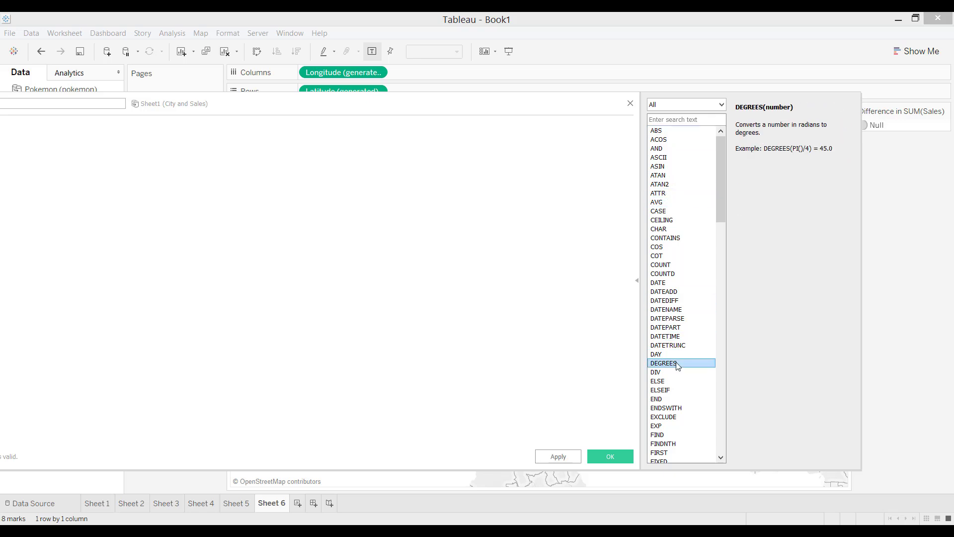
click(678, 211)
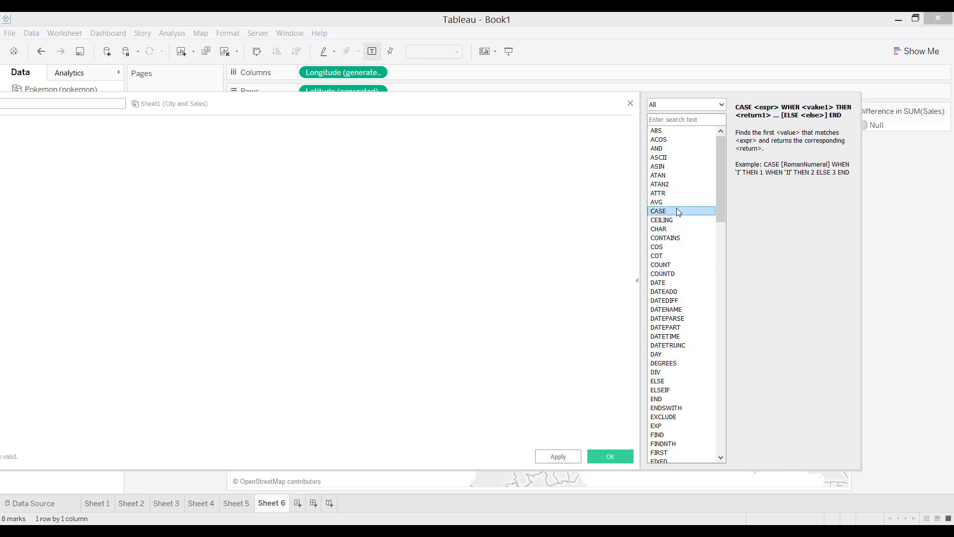
click(682, 246)
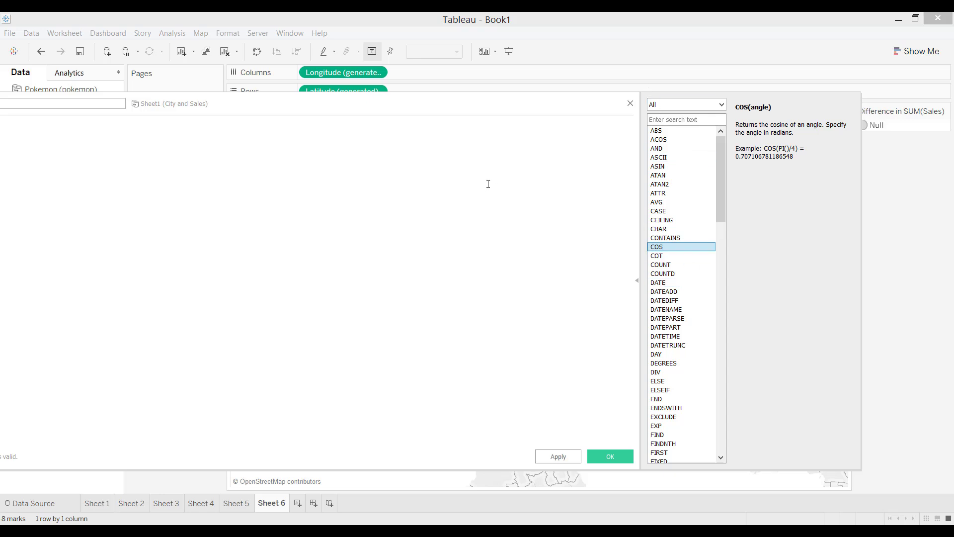
Bring the editor fully on screen, read the ATTR help, and erase [Sales]*2.
drag(402, 109, 479, 99)
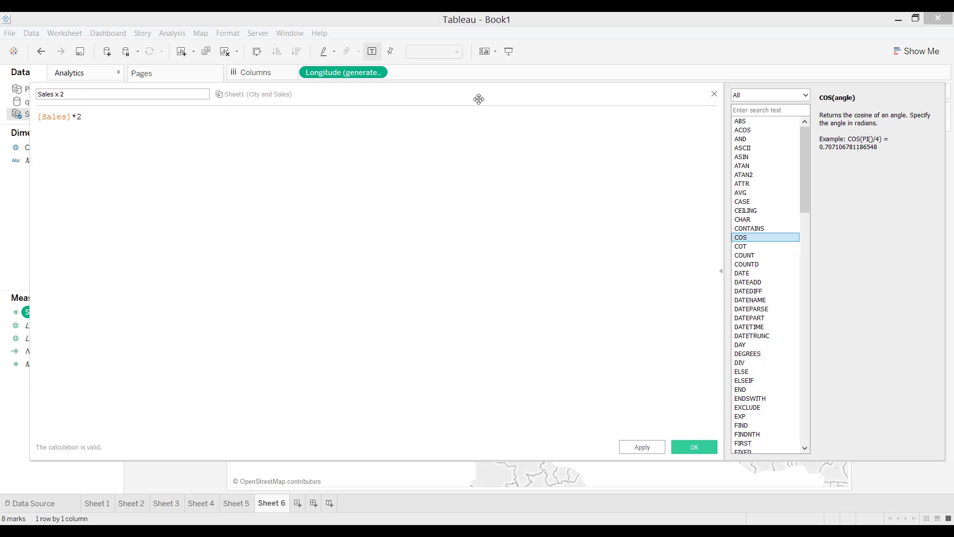
click(749, 184)
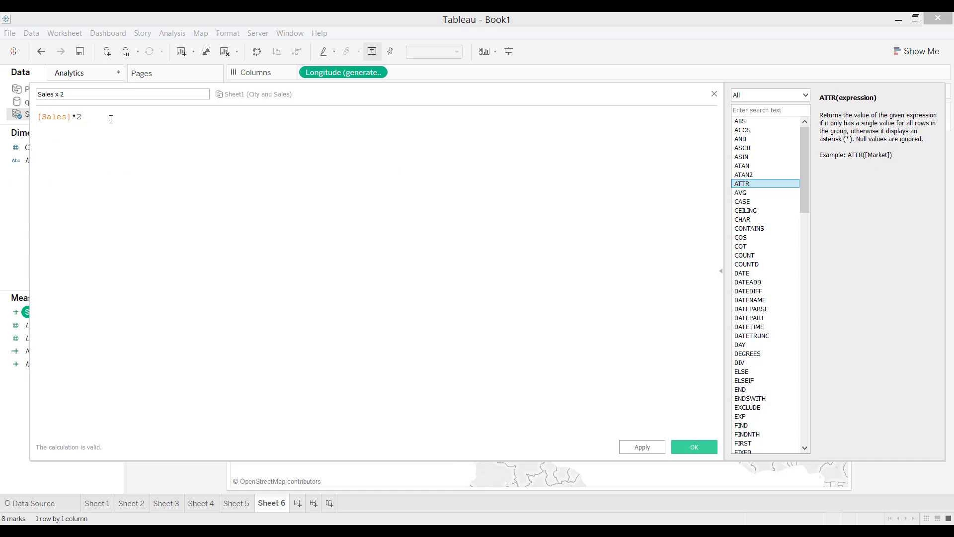
key(BackSpace)
key(BackSpace)
key(BackSpace)
key(BackSpace)
key(BackSpace)
key(BackSpace)
key(BackSpace)
key(BackSpace)
key(BackSpace)
click(714, 94)
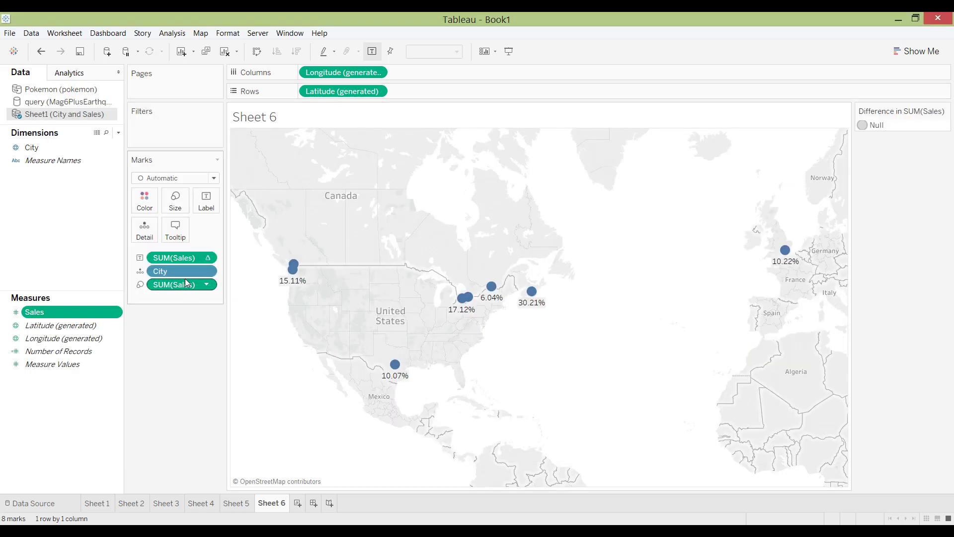
click(41, 248)
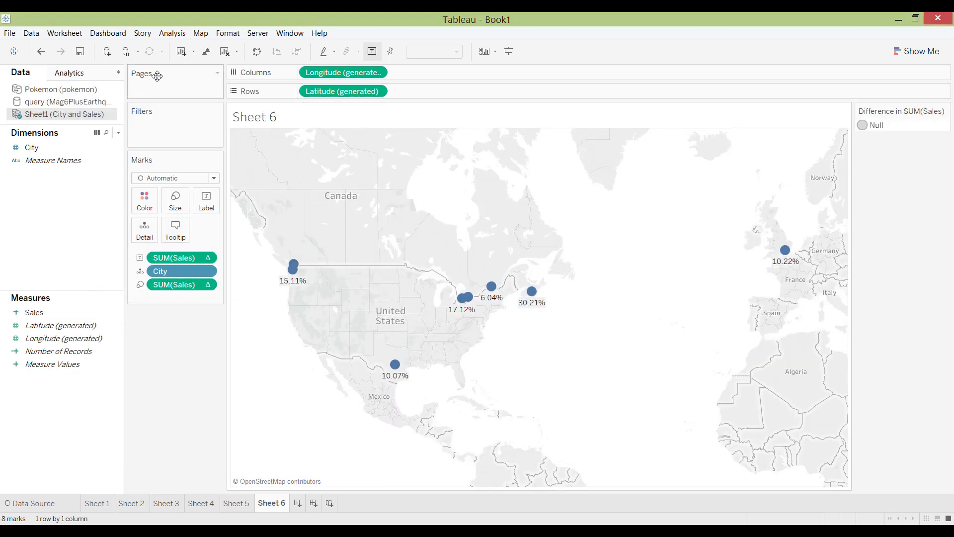
click(172, 33)
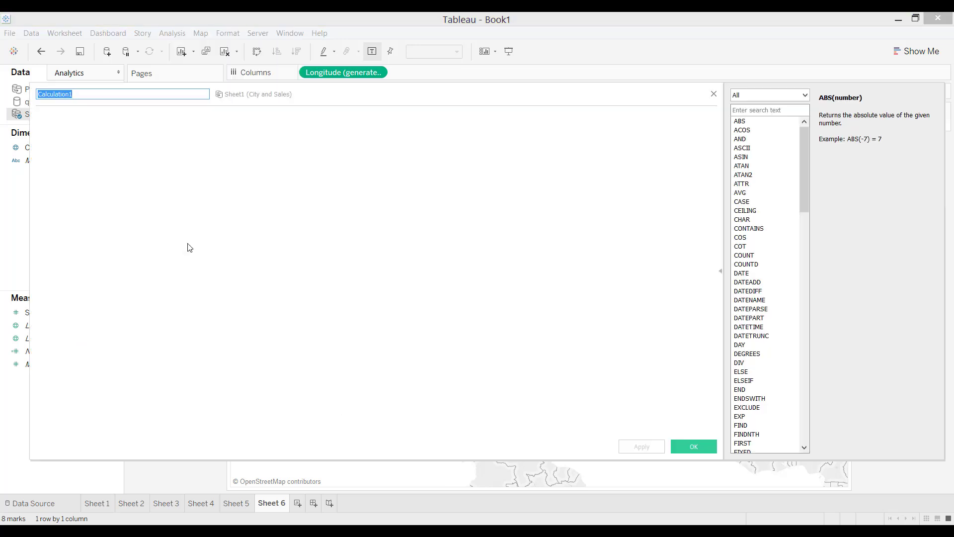
click(713, 95)
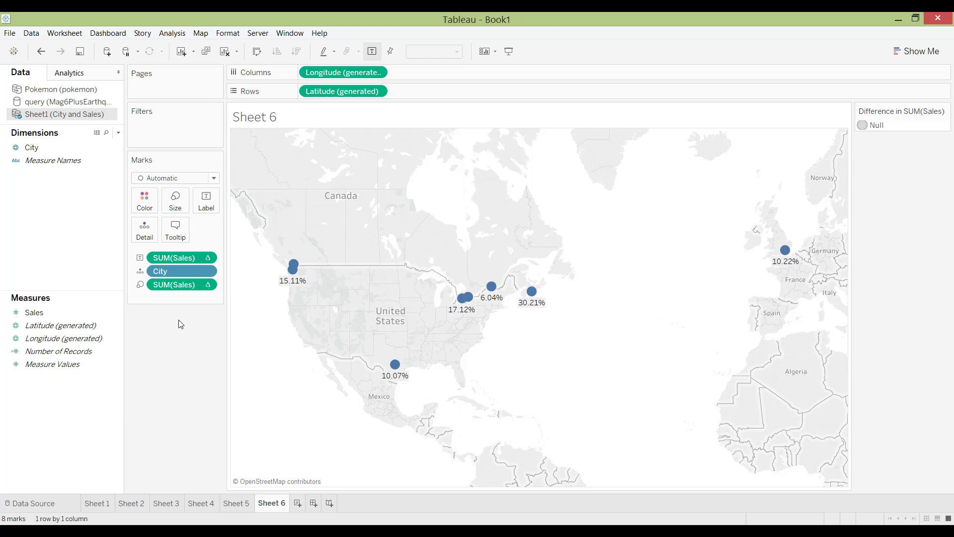
Remove the SUM(Sales) pills from Size and Label on the Marks card.
click(207, 286)
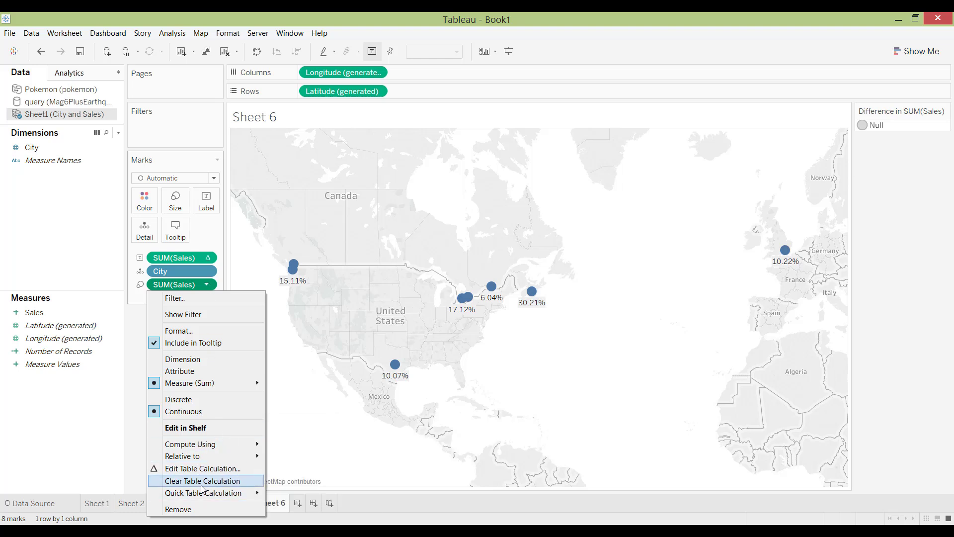
mouse_move(194, 494)
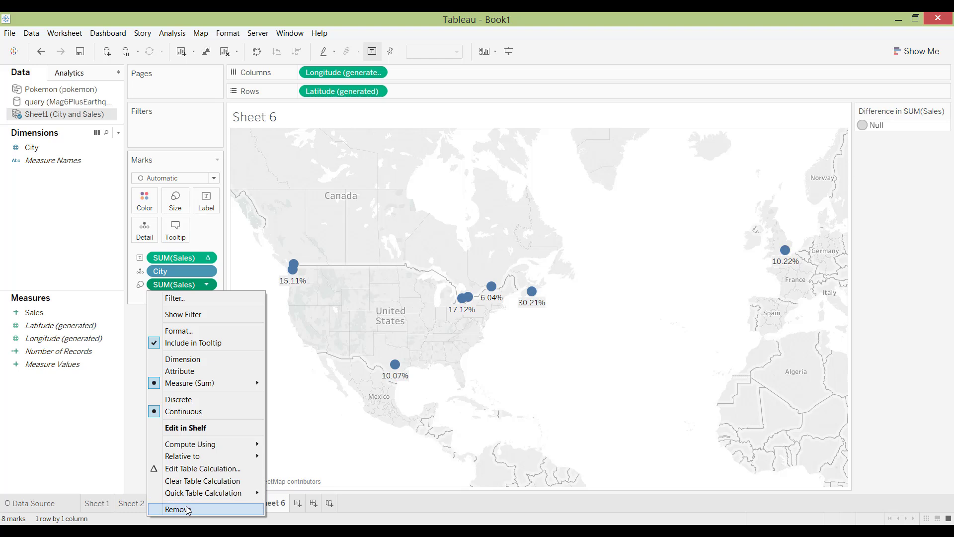
click(184, 509)
click(207, 258)
click(207, 258)
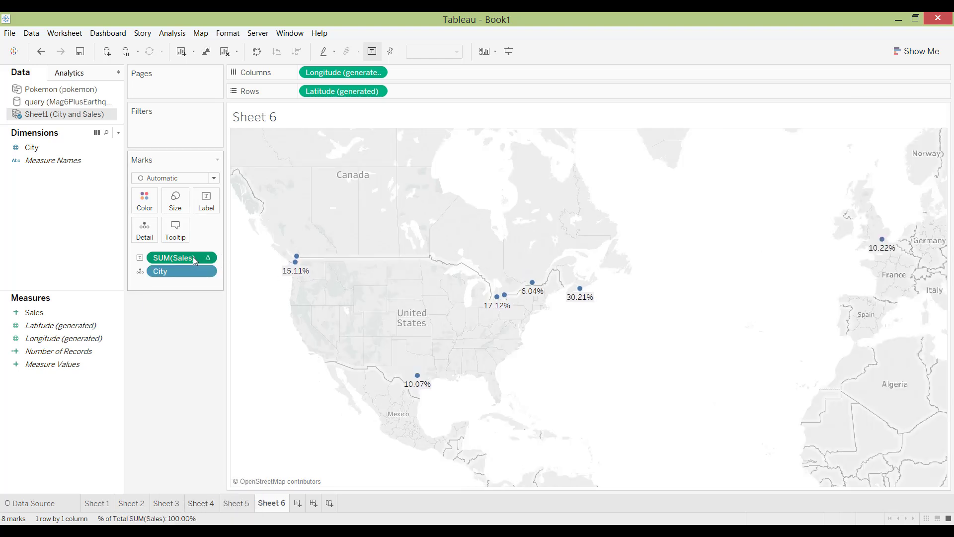
drag(192, 261, 36, 235)
Size the city circles by Sales as a Percent of Total quick table calculation.
drag(34, 312, 185, 212)
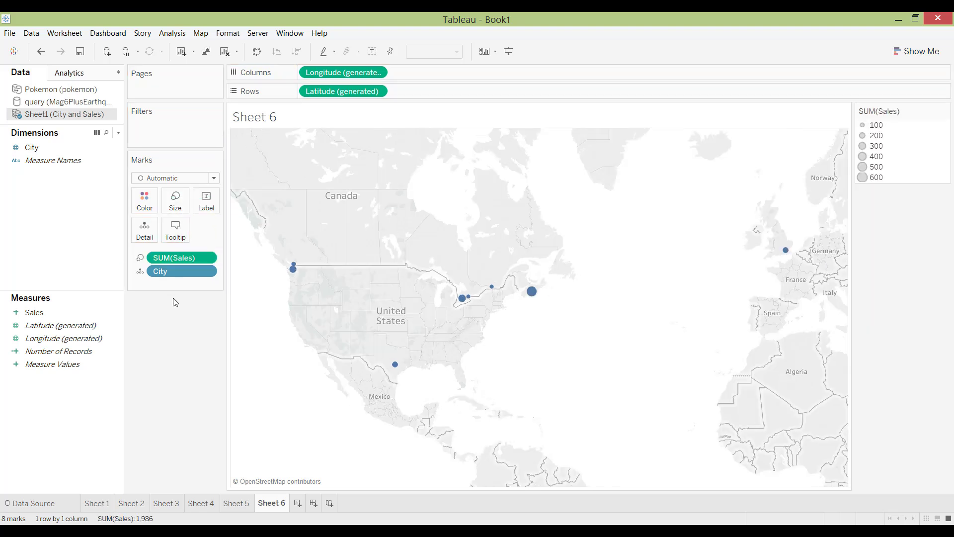
click(207, 258)
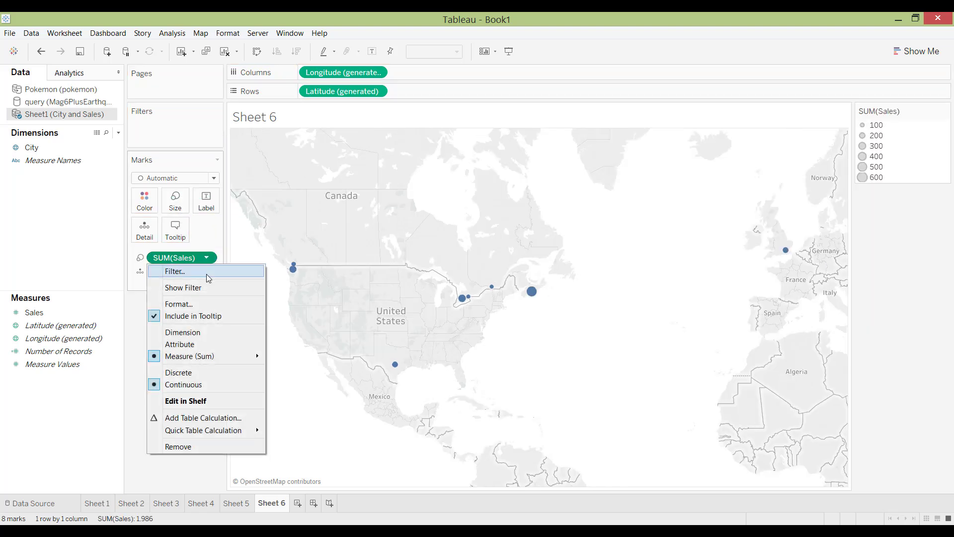
mouse_move(215, 430)
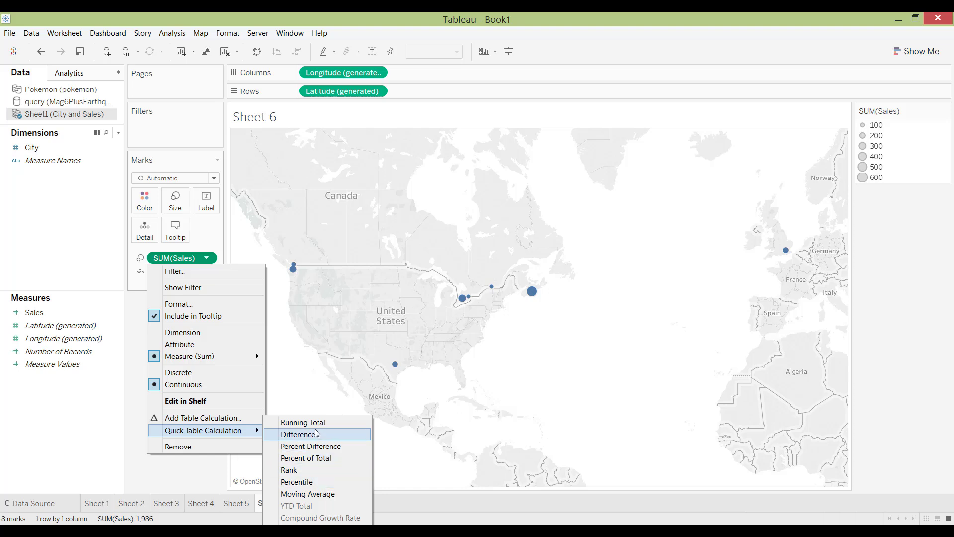
click(306, 458)
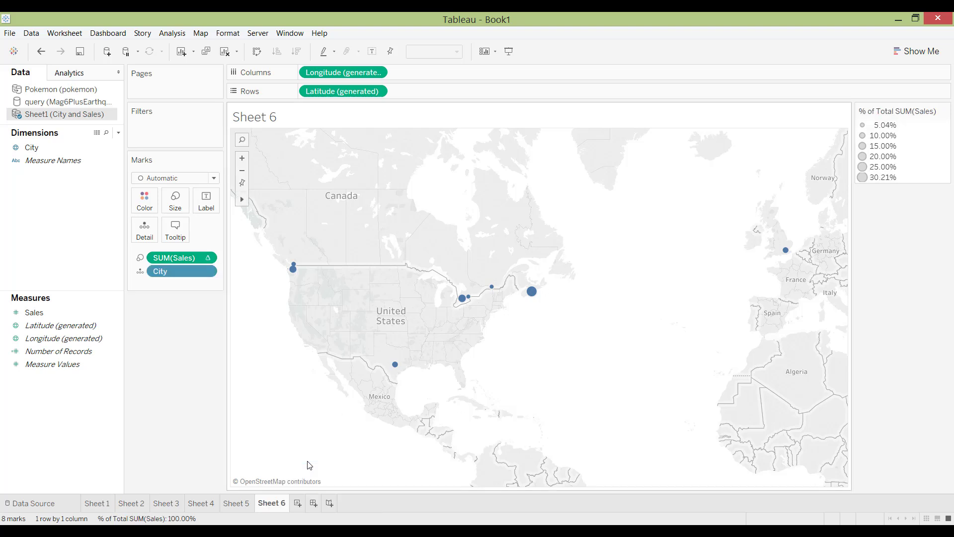
Label each city with its percent-of-total SUM(Sales).
drag(195, 256, 206, 202)
mouse_move(459, 312)
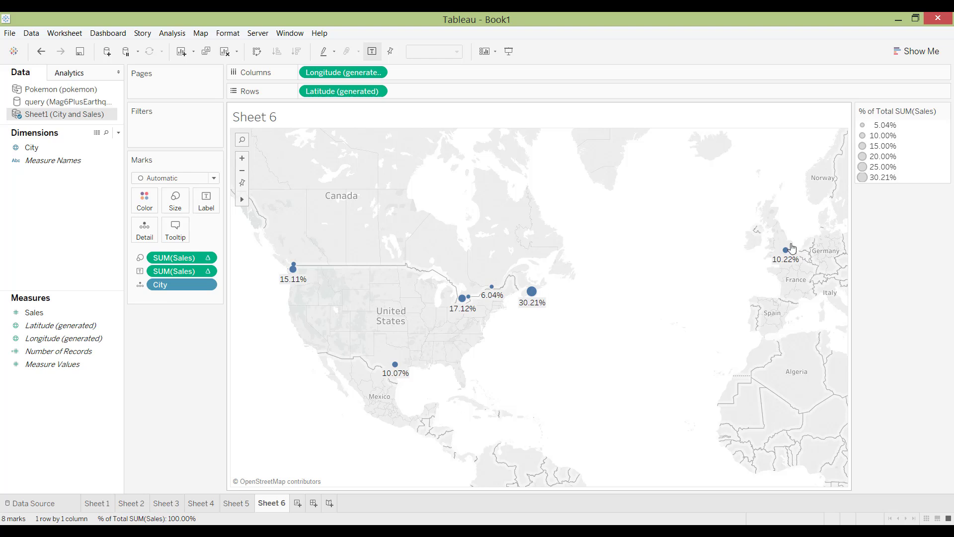
mouse_move(785, 252)
Remove the percentage labels from the map, leaving circles sized by plain SUM(Sales).
click(208, 271)
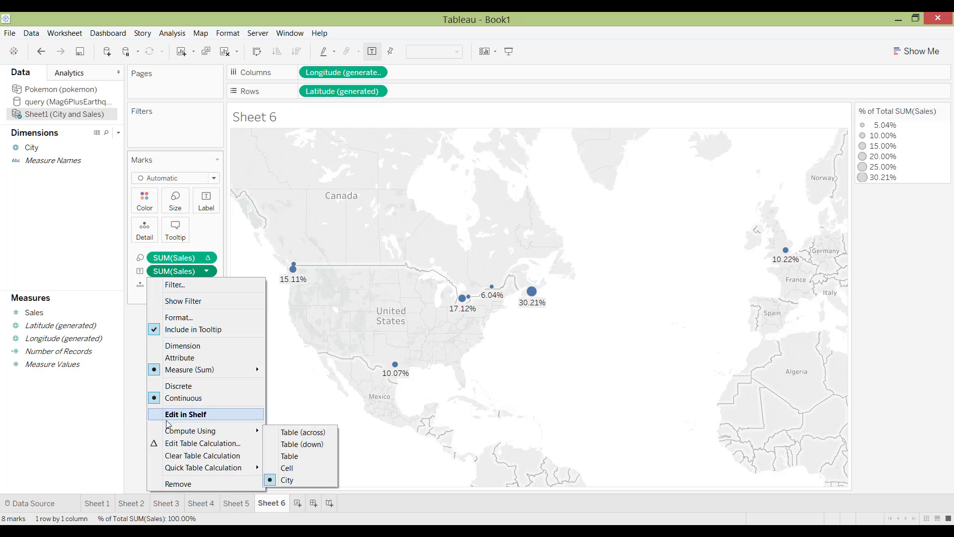
mouse_move(190, 472)
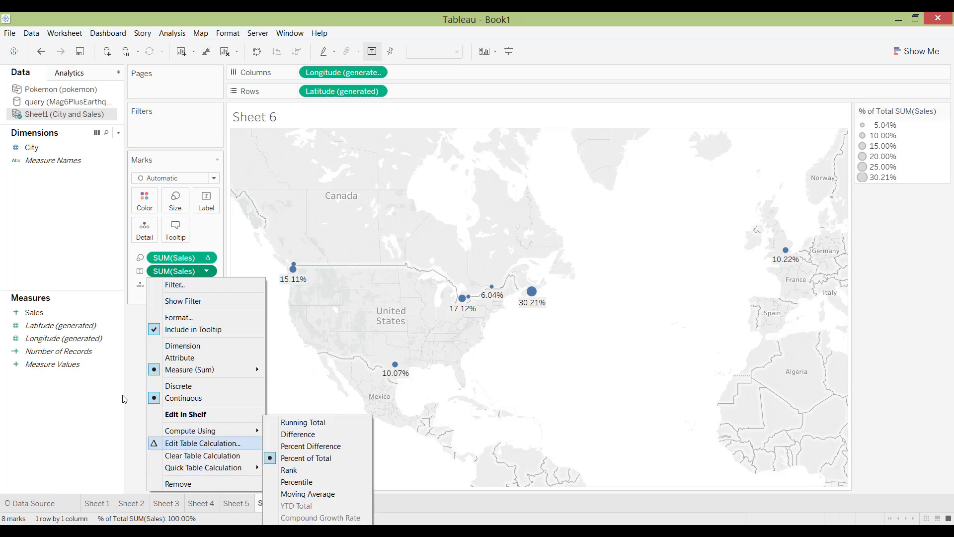
click(130, 374)
drag(181, 281, 225, 313)
click(209, 258)
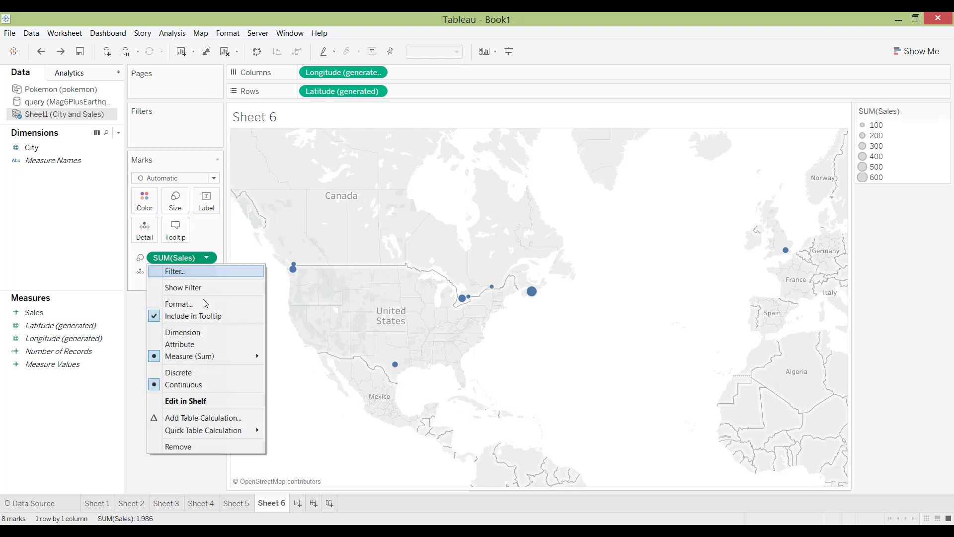
Size the circles by a Difference From table calculation on SUM(Sales) and copy it to Label.
click(197, 422)
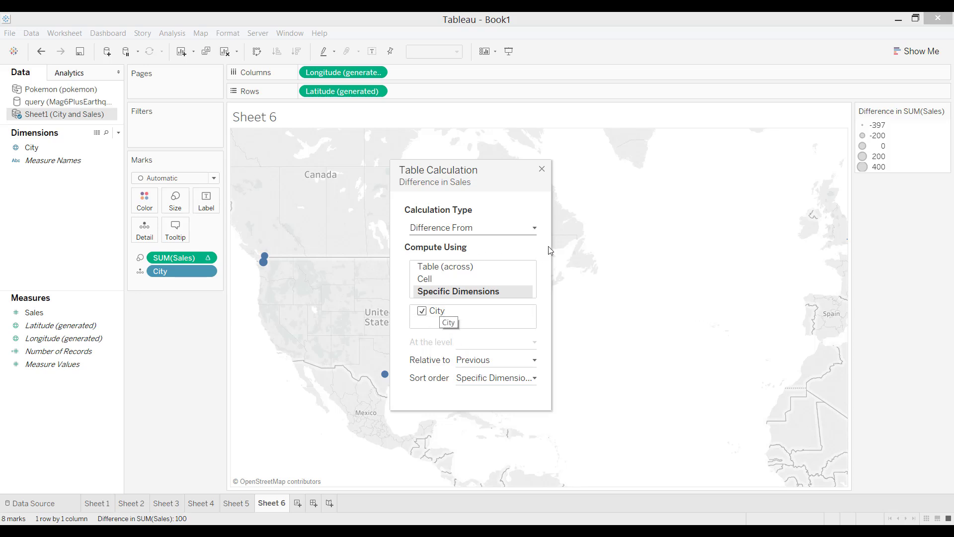
click(542, 169)
drag(164, 256, 206, 201)
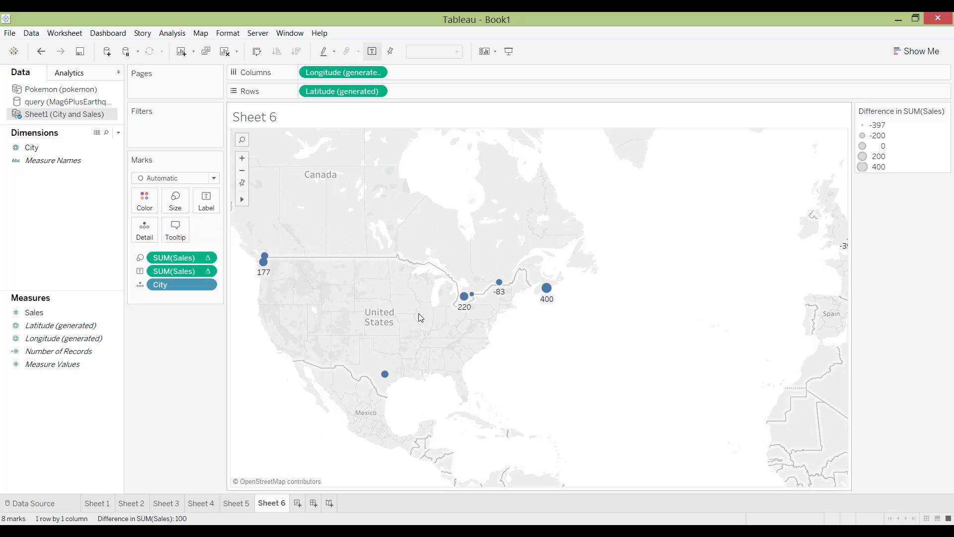